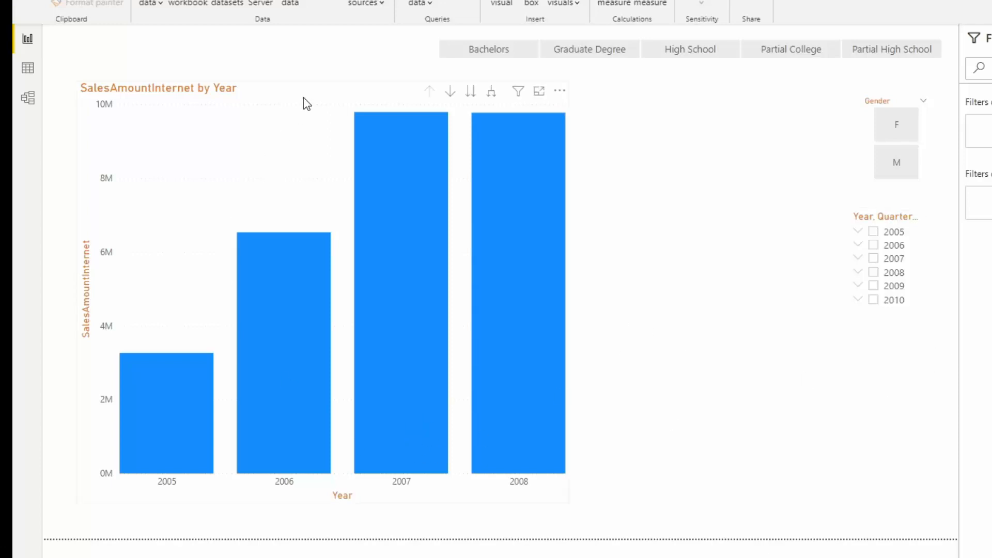
Step: Turn on drill-down mode for the sales chart, drill into 2007's quarters, and return to the year level
{"action": "left_click", "coordinate": [307, 103]}
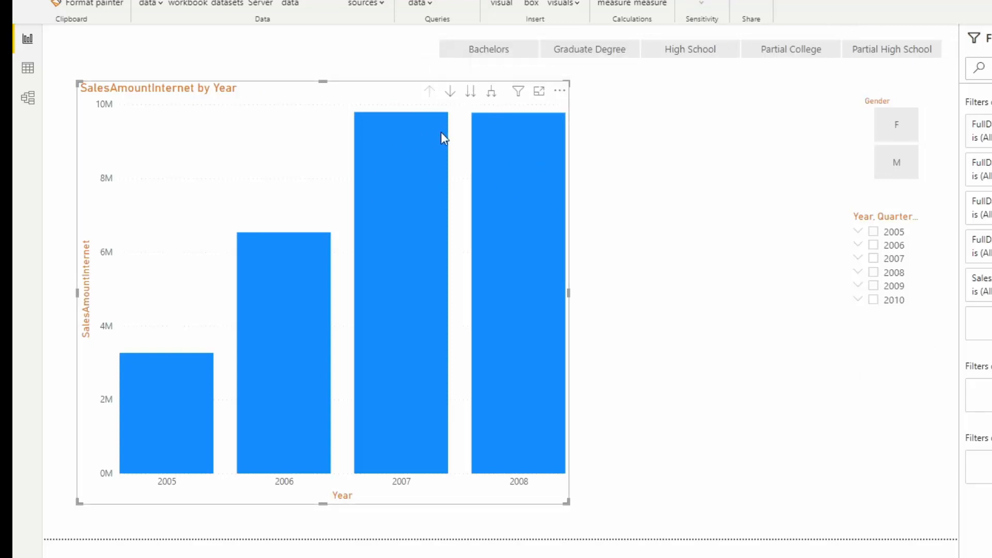
{"action": "left_click", "coordinate": [450, 92]}
{"action": "left_click", "coordinate": [390, 203]}
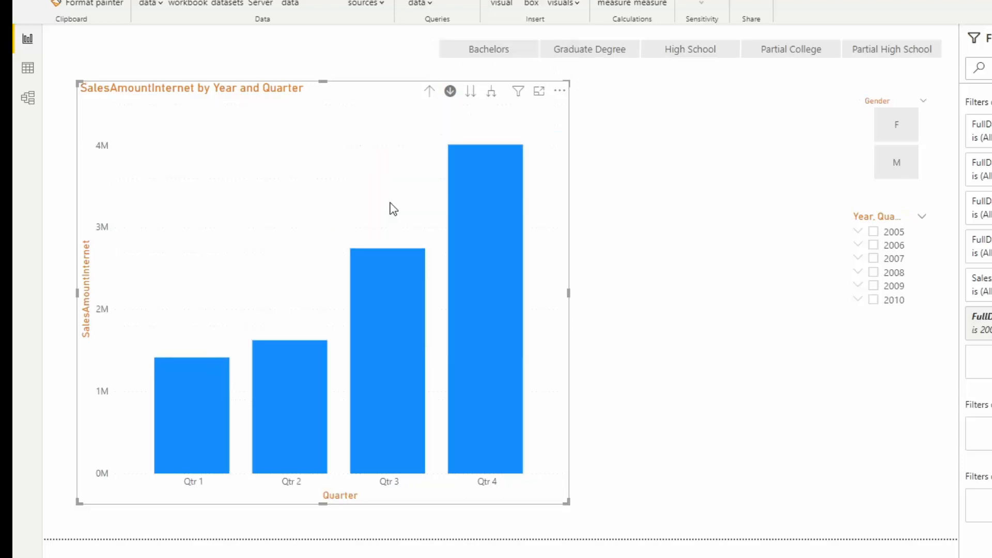
{"action": "mouse_move", "coordinate": [372, 472]}
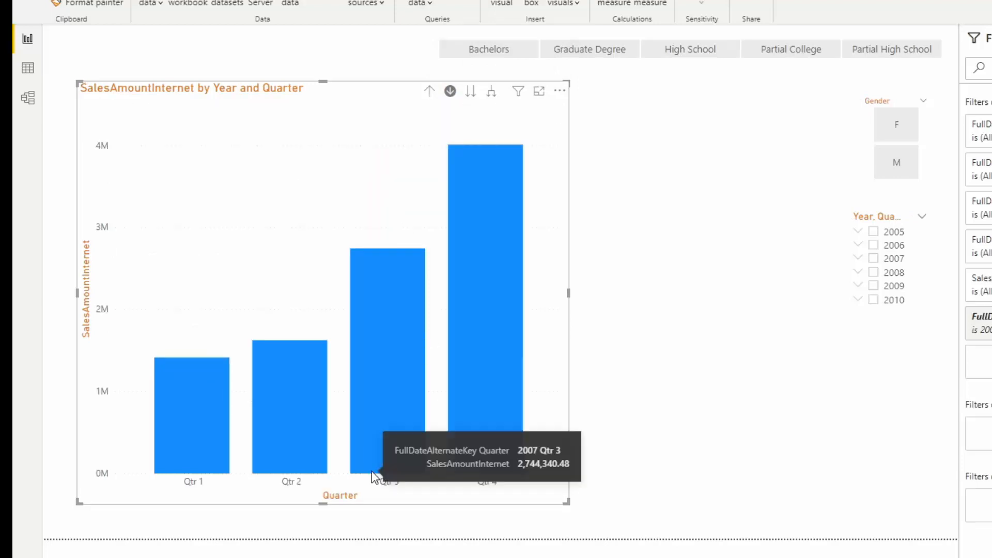
{"action": "left_click", "coordinate": [429, 92]}
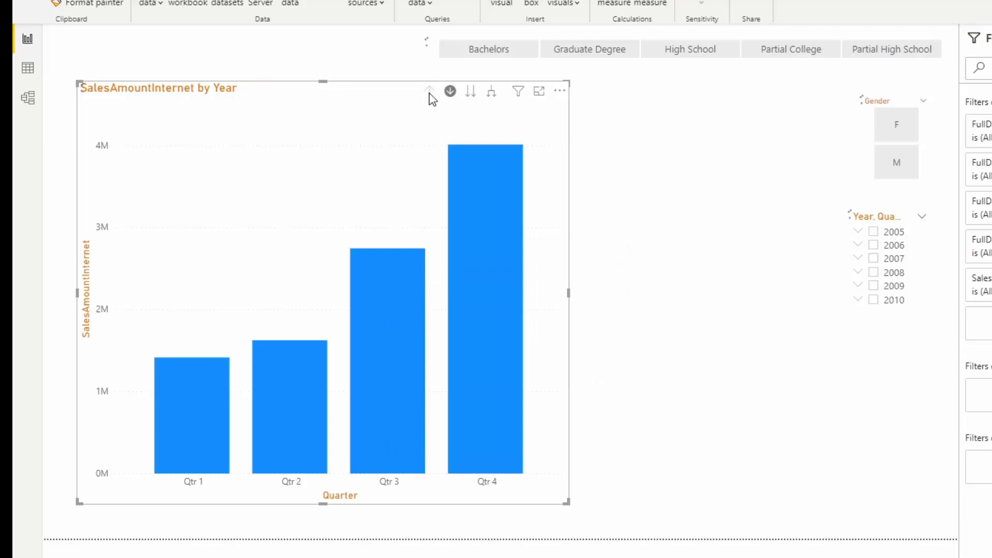
Step: Drill into the 2008 bar's quarters to check the chart title, and go back up to the years
{"action": "mouse_move", "coordinate": [498, 308]}
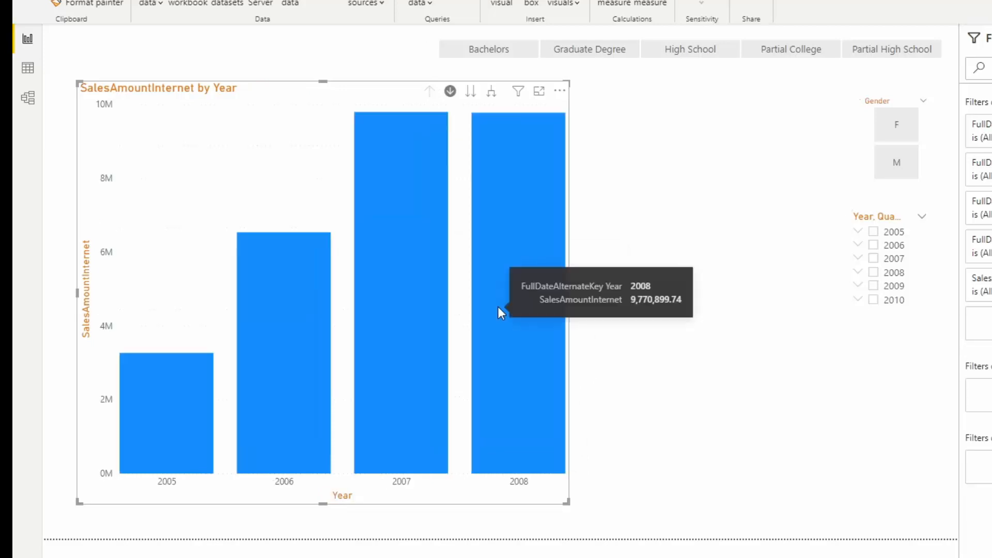
{"action": "left_click", "coordinate": [498, 308]}
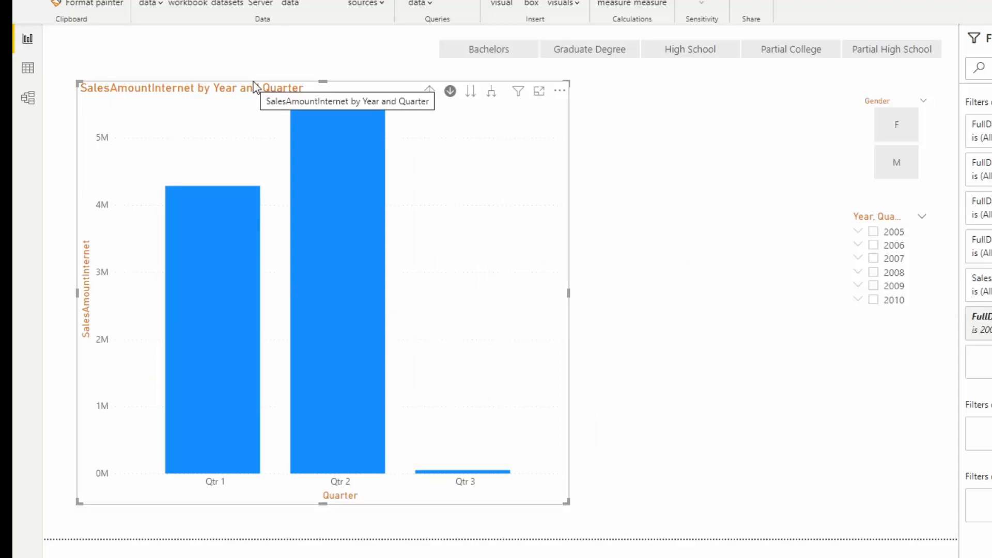
{"action": "left_click", "coordinate": [429, 93]}
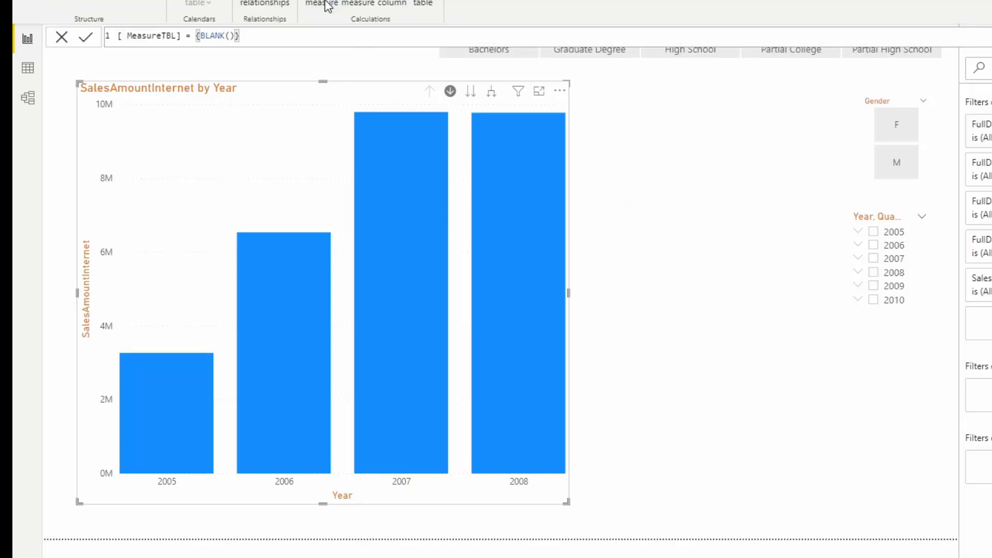
Step: Create a new measure in the MeasureTBL table and name it Title of Chart
{"action": "key", "text": "Return"}
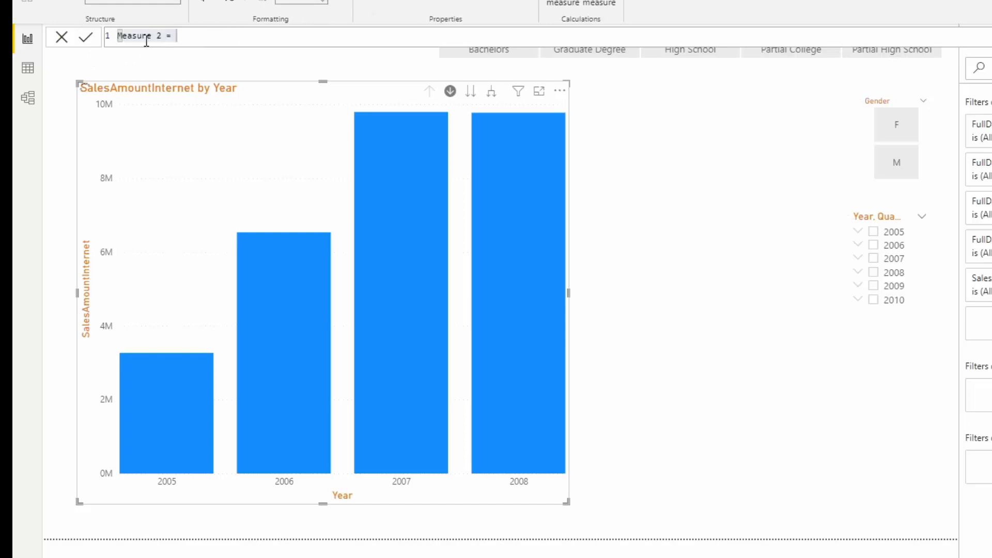
{"action": "left_click_drag", "start_coordinate": [164, 35], "coordinate": [117, 35]}
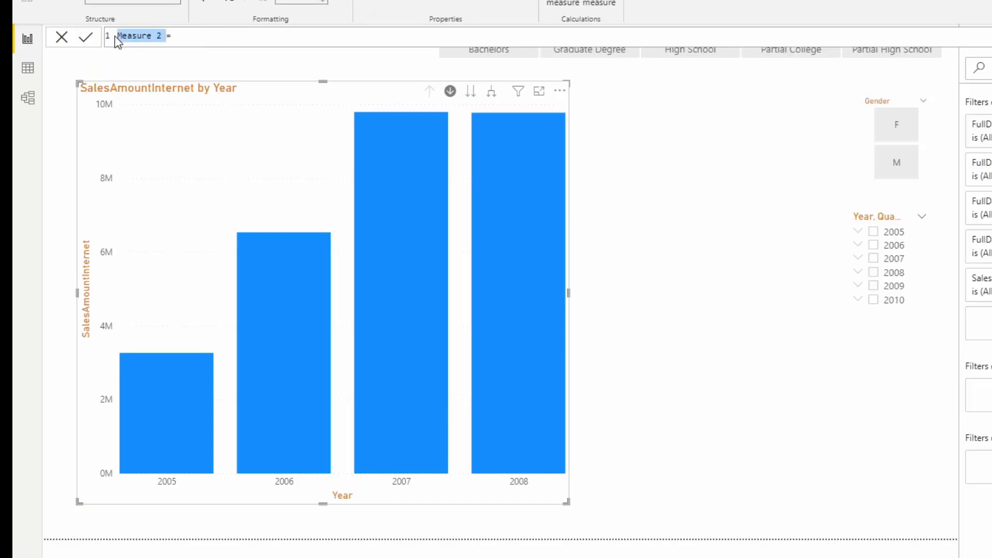
{"action": "type", "text": "Title of Chart="}
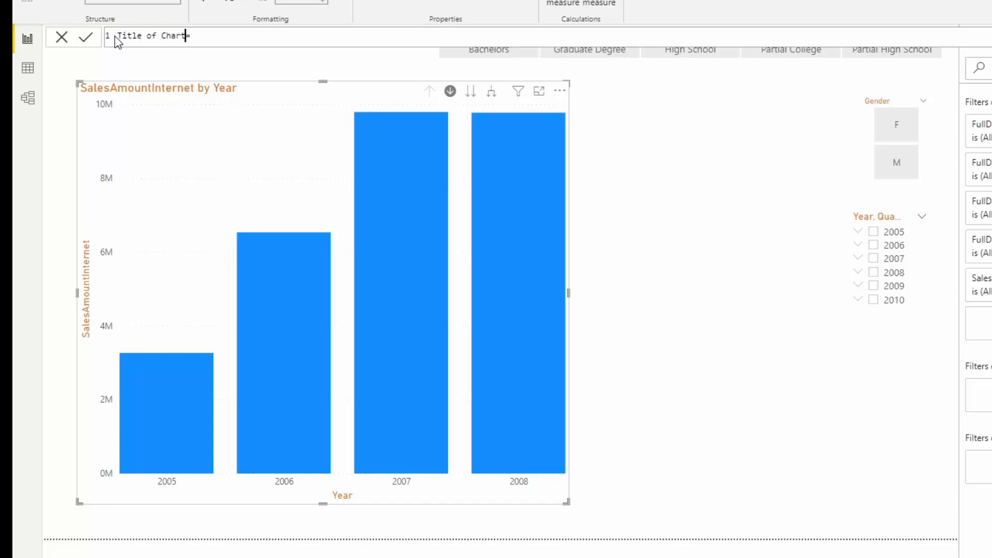
Step: Begin the measure formula with the text " Sales amount by :" concatenated to a SELECTEDVALUE function
{"action": "left_click", "coordinate": [189, 36]}
{"action": "type", "text": "\"Sales amount by :\"&select"}
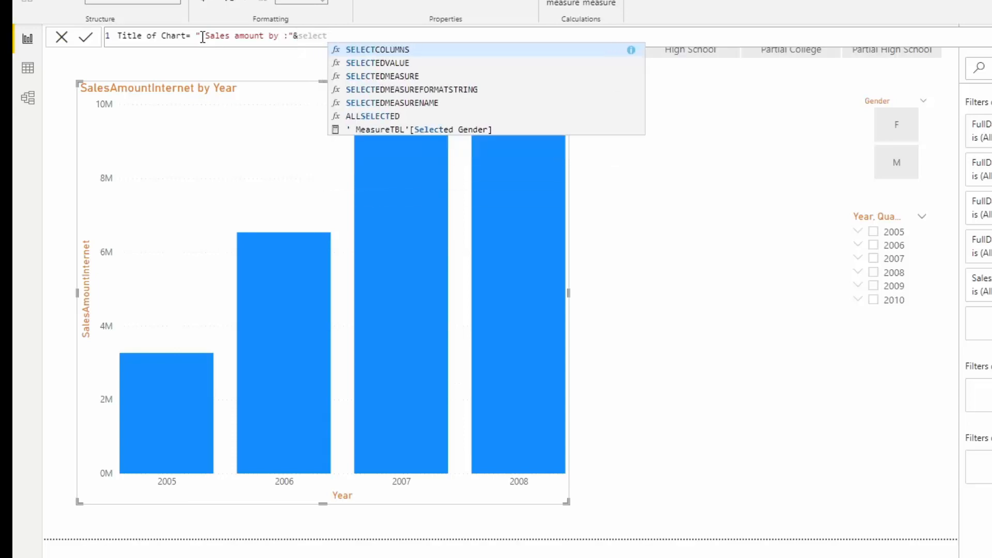
{"action": "key", "text": "Down"}
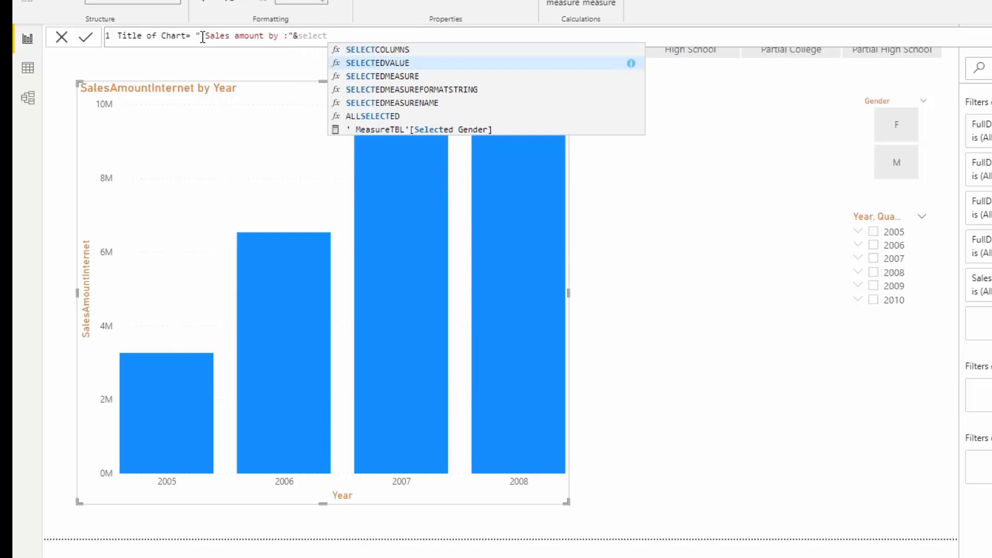
{"action": "key", "text": "Tab"}
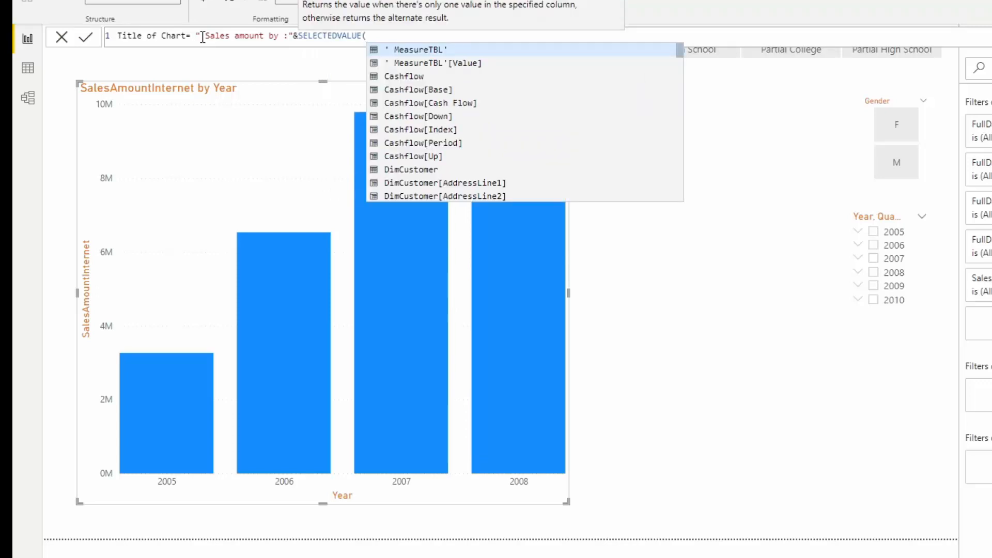
Step: Complete the SELECTEDVALUE function with DimDate[CalendarYear] and the alternate result " Year", followed by a concatenation operator
{"action": "type", "text": "caler"}
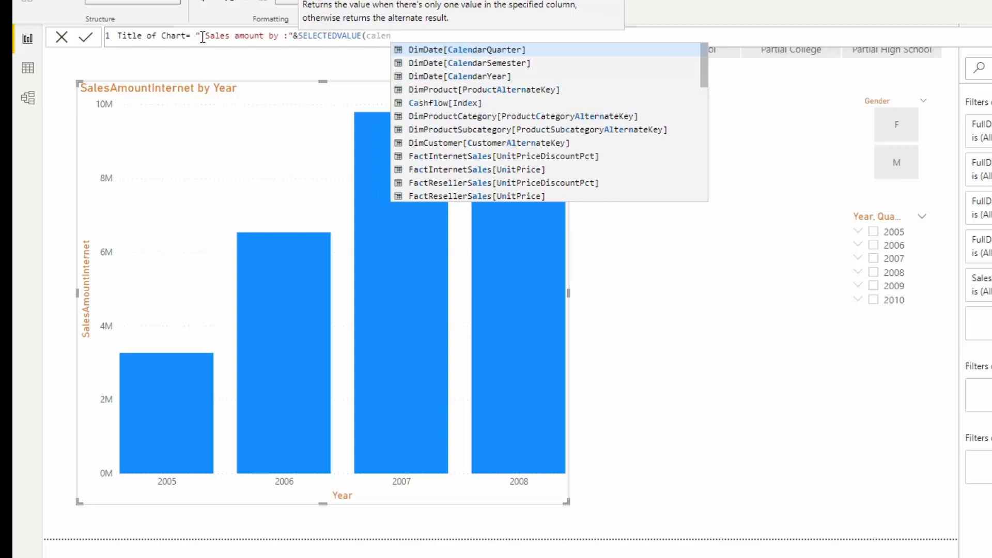
{"action": "key", "text": "Down"}
{"action": "key", "text": "Down"}
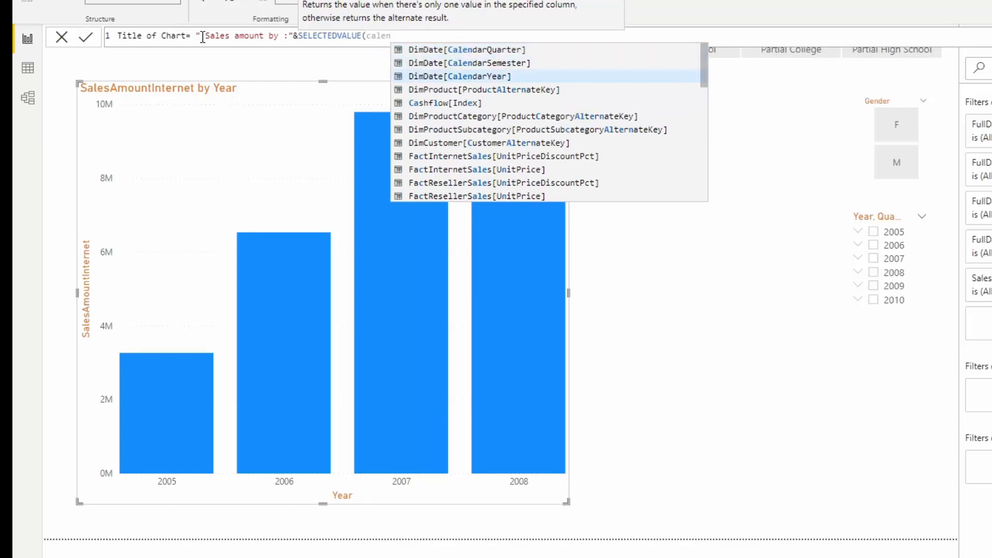
{"action": "key", "text": "Tab"}
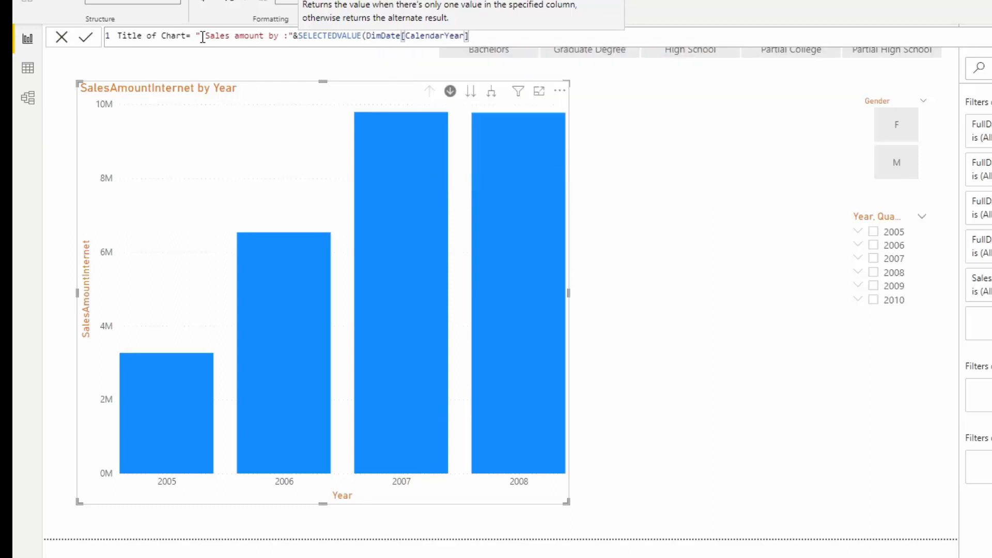
{"action": "type", "text": ",\" Year\")"}
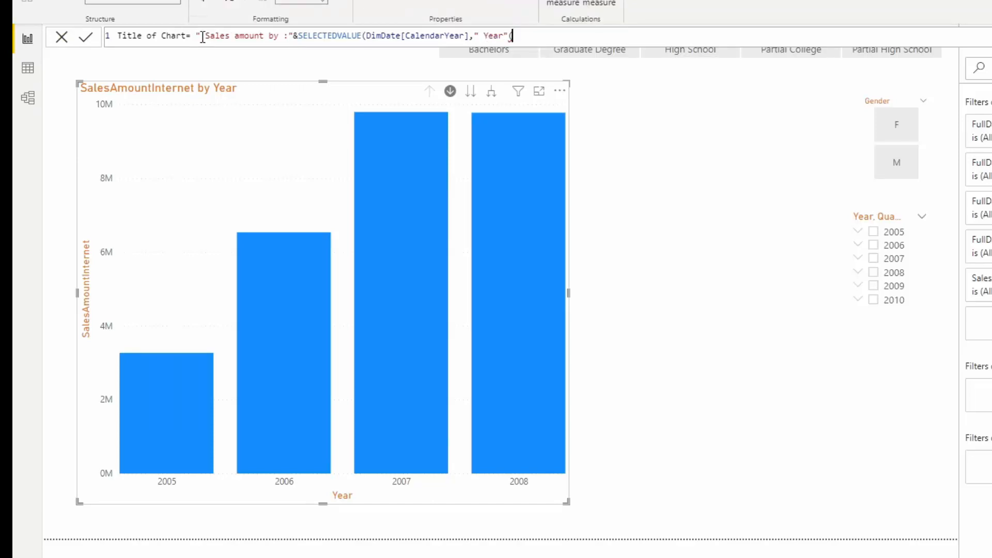
{"action": "key", "text": "BackSpace"}
{"action": "type", "text": ")&\" Selected Gender: \"& SELECTEDVALUE("}
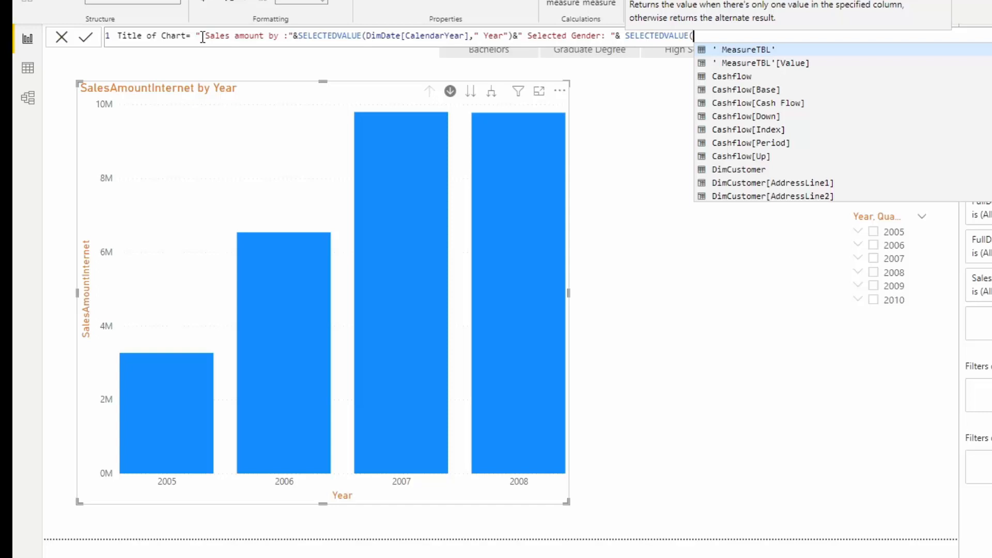
{"action": "type", "text": "gender"}
Step: Append the text " Selected Gender: " and a SELECTEDVALUE function on DimCustomer[Gender] to the formula
{"action": "key", "text": "Tab"}
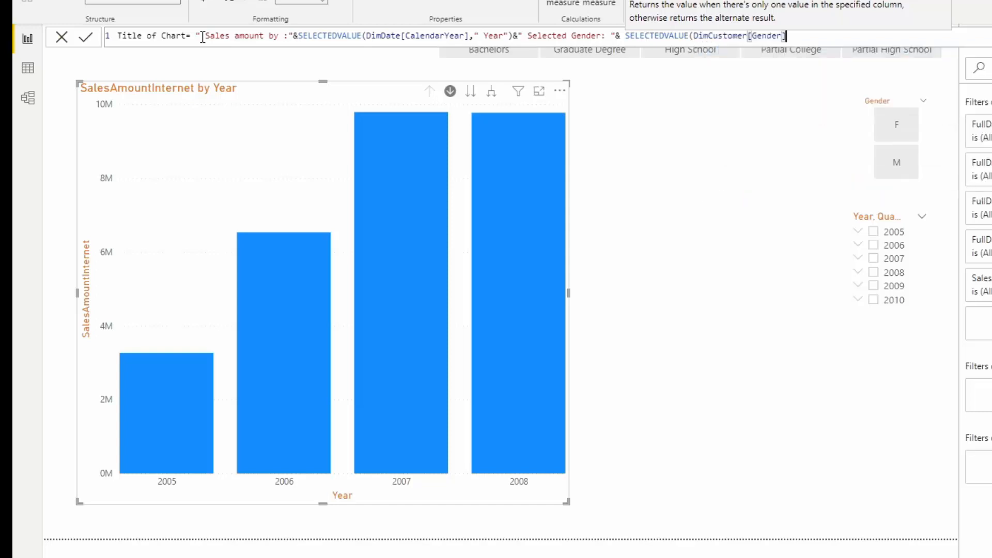
Step: Set " All Gender" as the gender function's alternate result and close the function
{"action": "type", "text": ",\" All Gender"}
{"action": "key", "text": "BackSpace"}
{"action": "key", "text": "BackSpace"}
{"action": "key", "text": "BackSpace"}
{"action": "type", "text": "der\""}
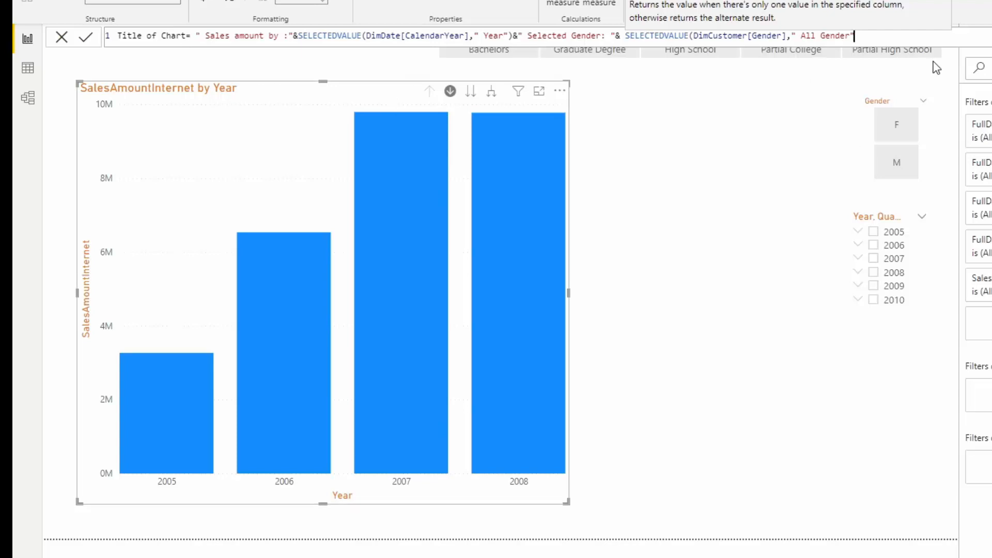
{"action": "type", "text": ")"}
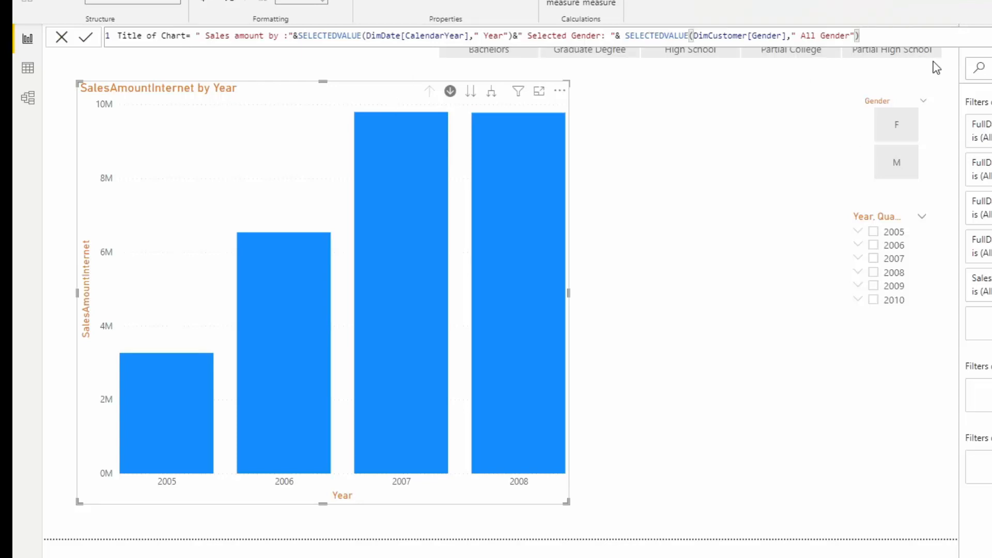
Step: Insert the text " Selected Quarter: " with a concatenation operator ahead of the gender label in the formula
{"action": "left_click", "coordinate": [518, 36]}
{"action": "type", "text": "\""}
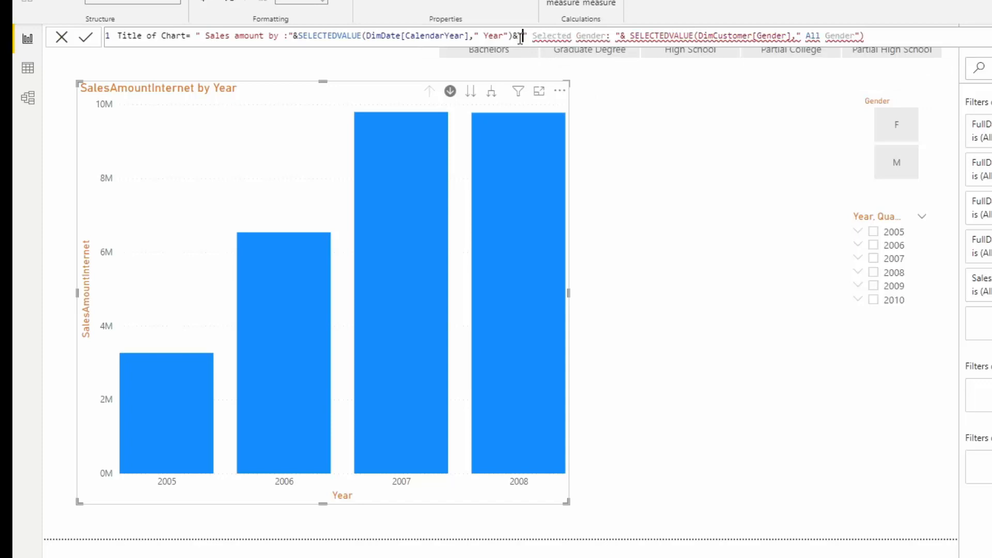
{"action": "type", "text": "&"}
{"action": "key", "text": "Left"}
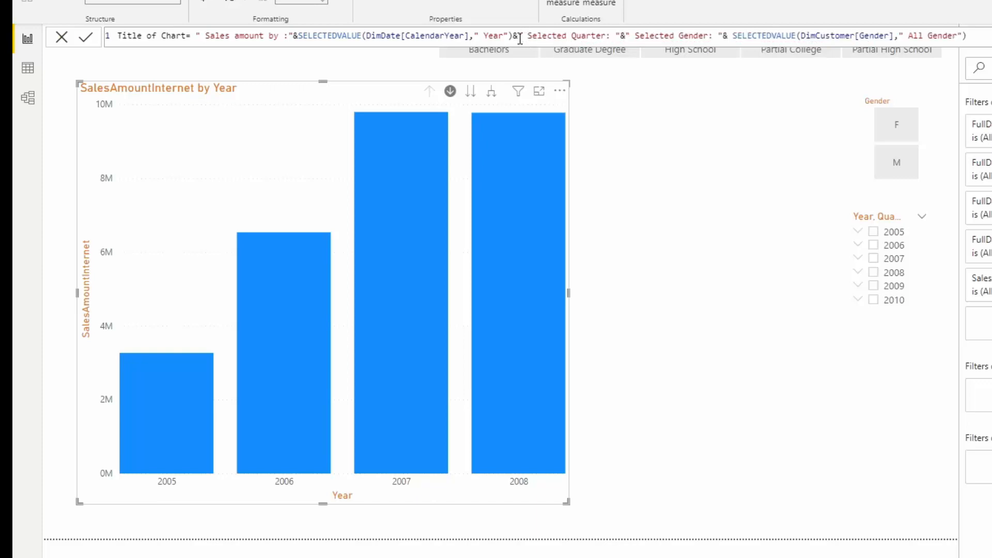
Step: Add a SELECTEDVALUE function on DimDate[CalendarQuarter] with the alternate result " All Quarters " after the quarter label
{"action": "type", "text": "select"}
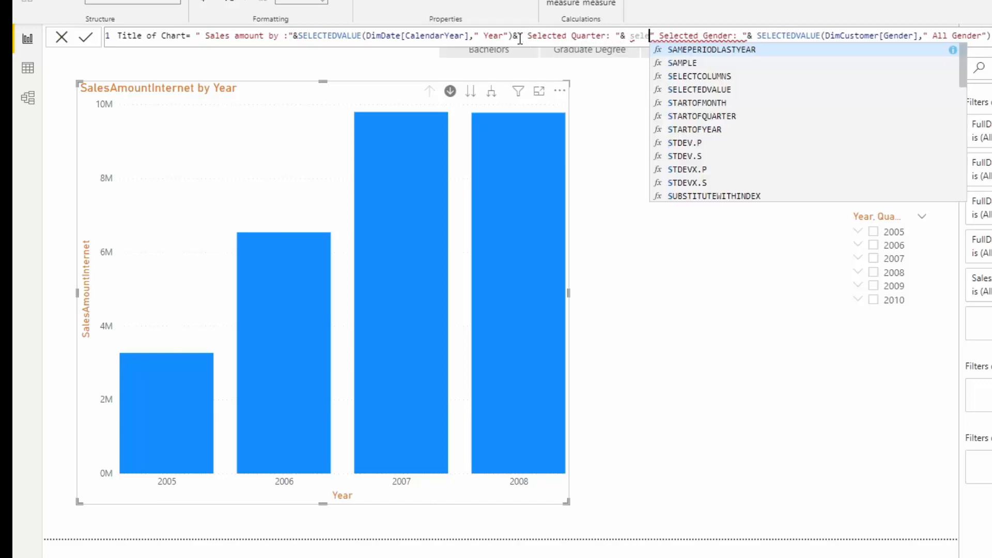
{"action": "key", "text": "Down"}
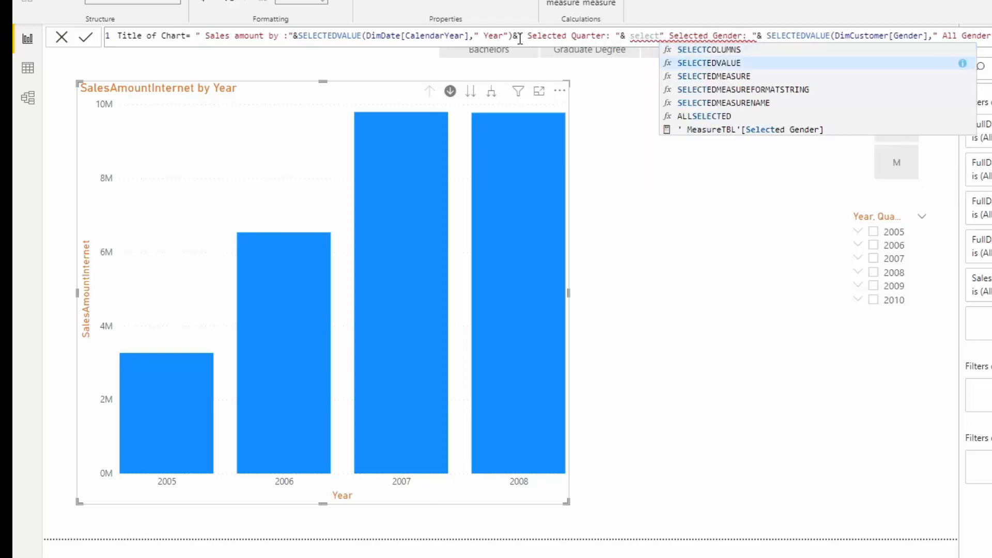
{"action": "key", "text": "Tab"}
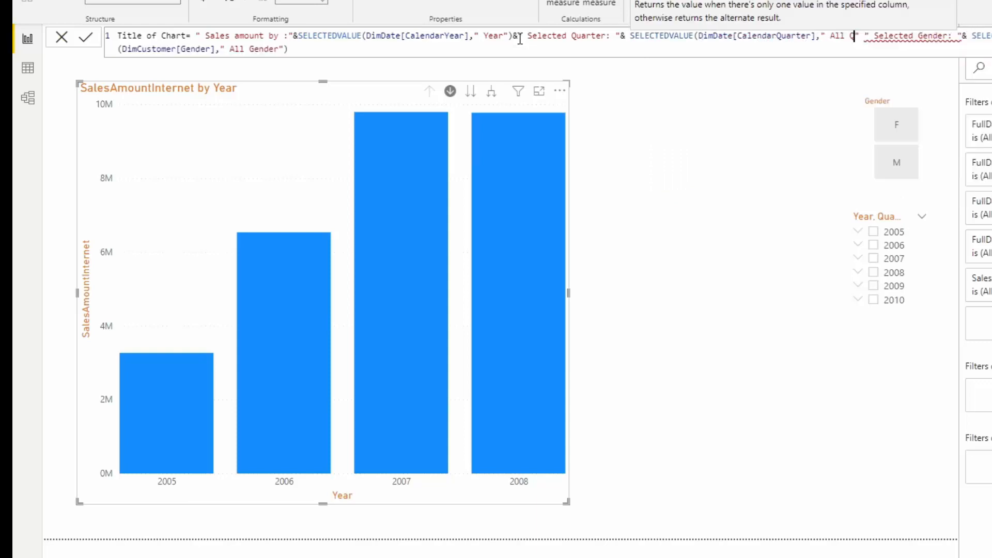
{"action": "type", "text": "uarters"}
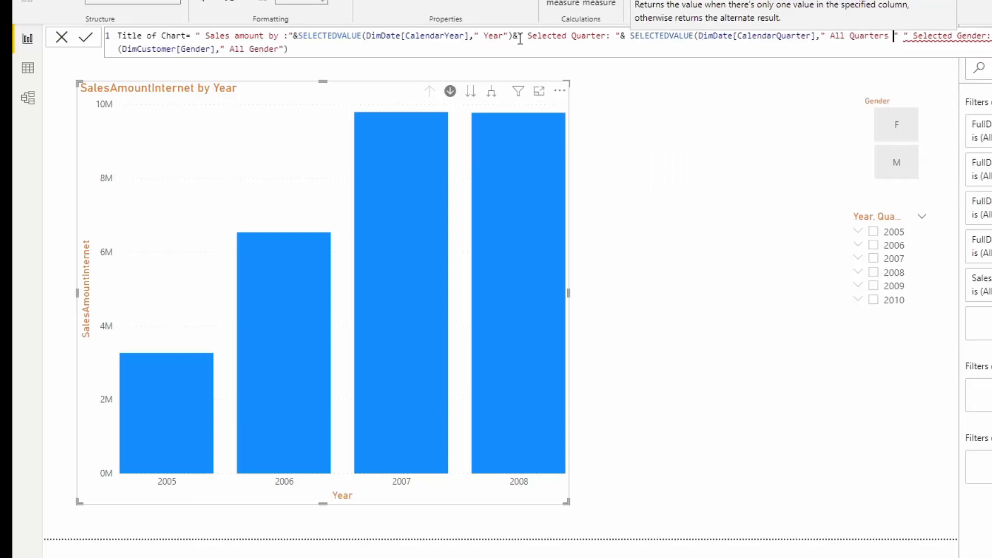
Step: Join the " All Quarters " text to the gender label with & and commit the Title of Chart measure
{"action": "key", "text": "Right"}
{"action": "type", "text": "&"}
{"action": "key", "text": "BackSpace"}
{"action": "type", "text": "&"}
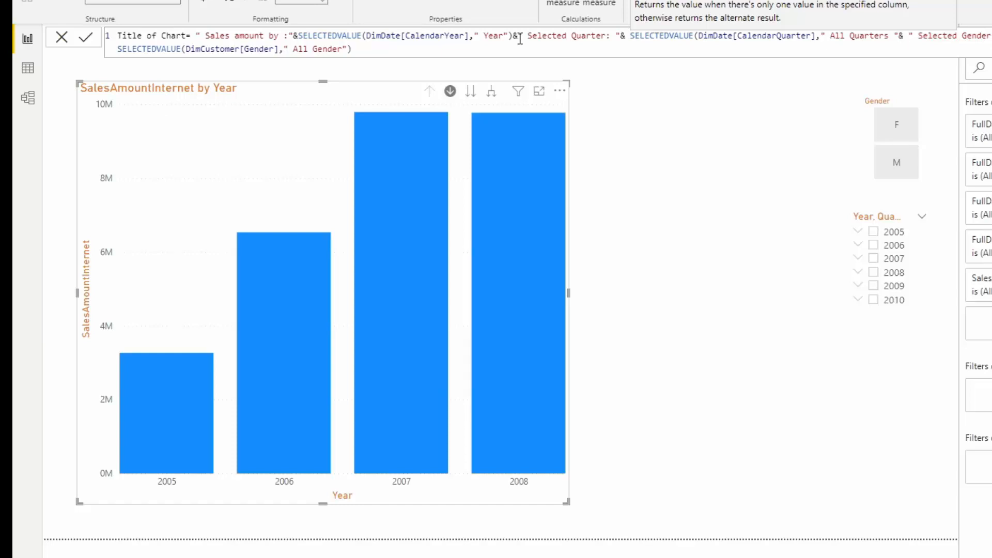
{"action": "key", "text": "Return"}
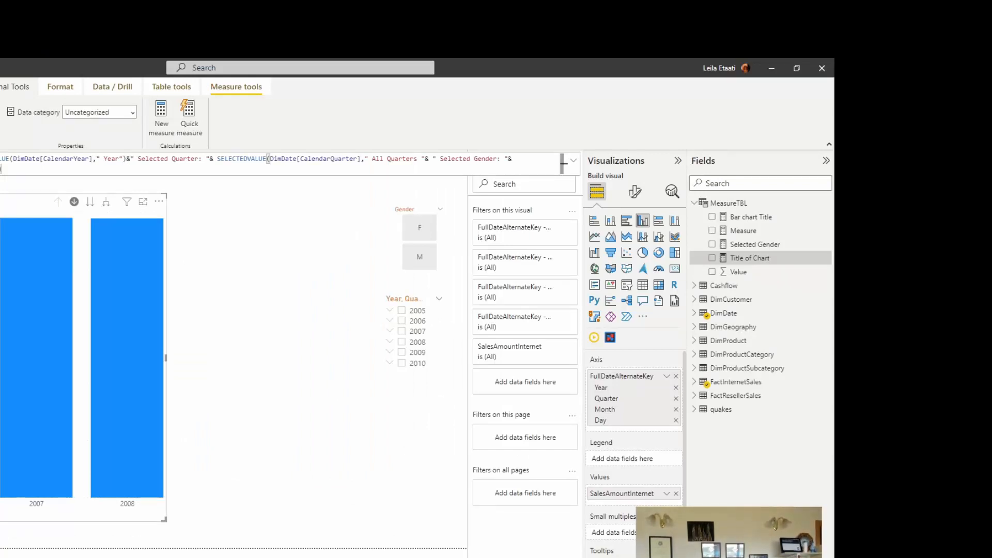
Step: Base the sales chart's title text on the field value of the Title of Chart measure
{"action": "left_click", "coordinate": [634, 191]}
{"action": "left_click", "coordinate": [636, 244]}
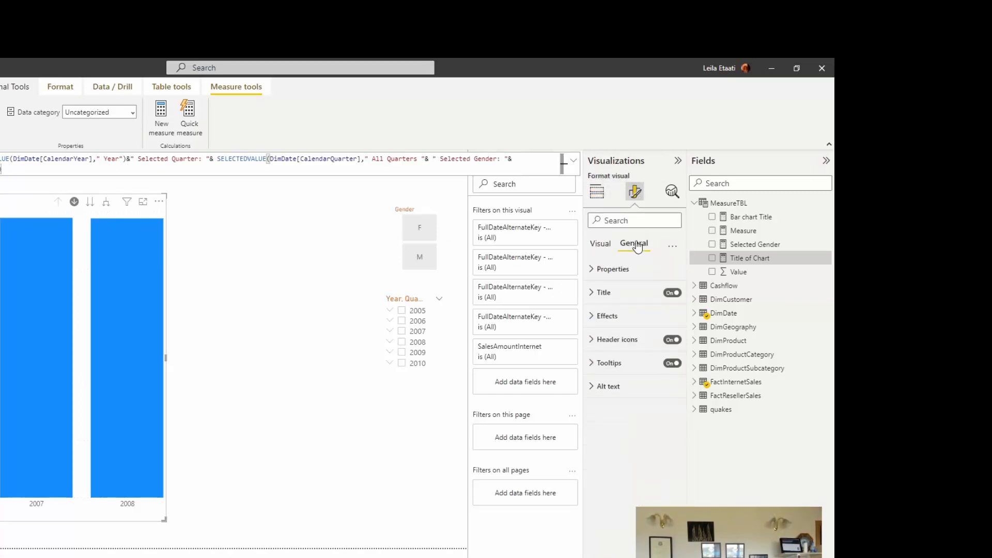
{"action": "left_click", "coordinate": [608, 295]}
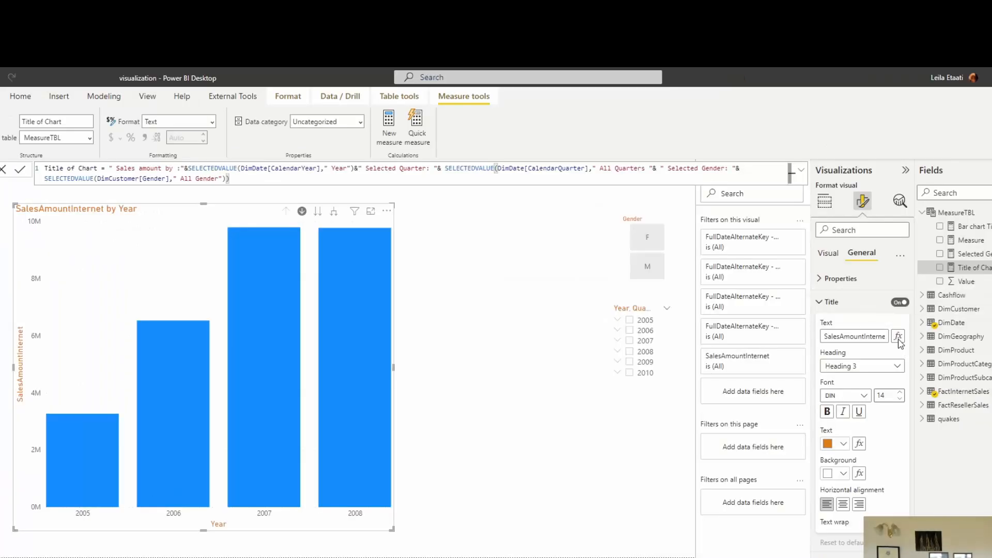
{"action": "left_click", "coordinate": [899, 339]}
{"action": "left_click", "coordinate": [309, 287]}
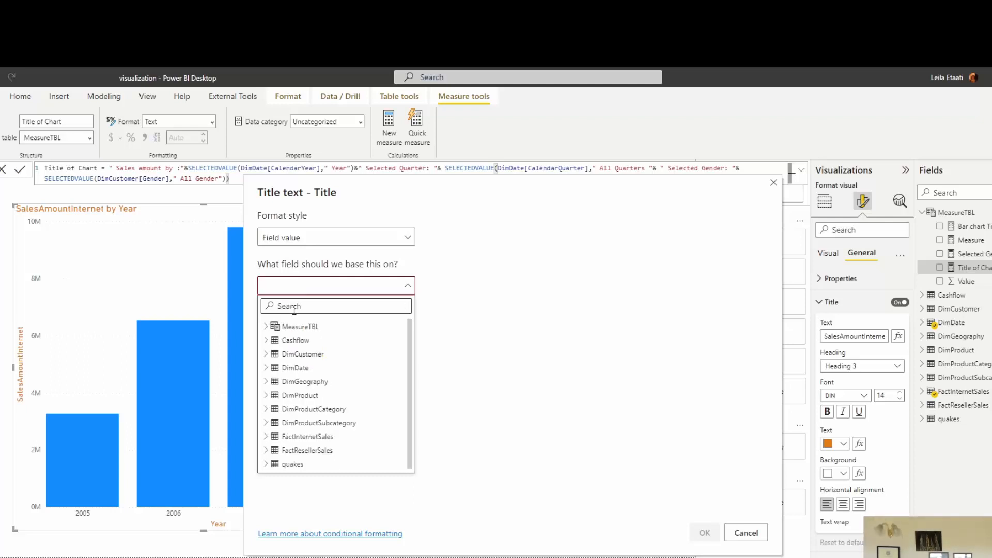
{"action": "type", "text": "tit"}
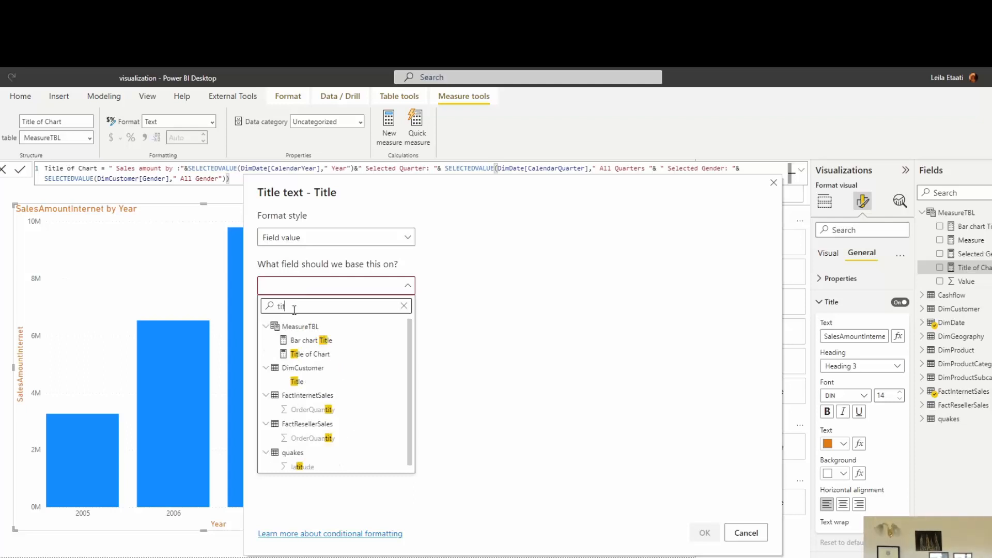
{"action": "left_click", "coordinate": [310, 354]}
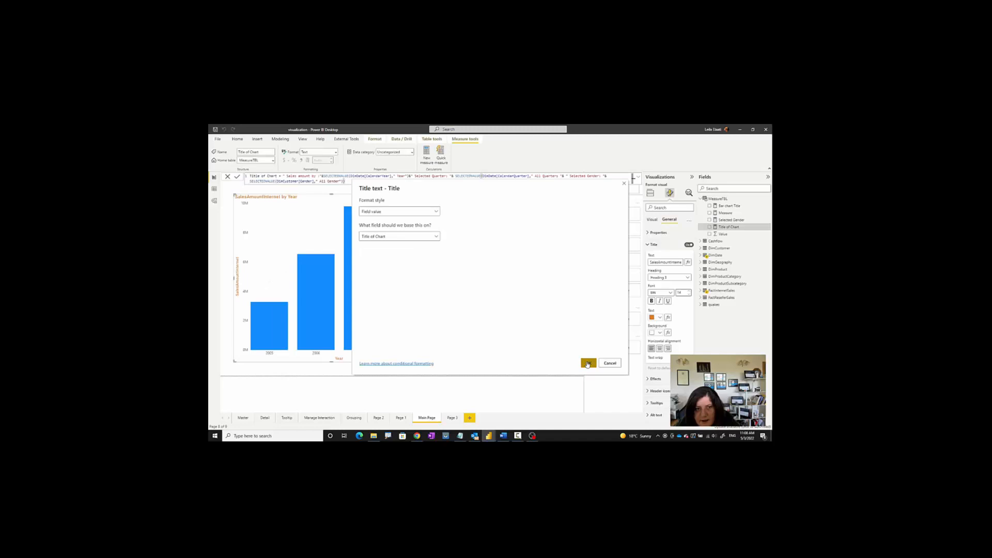
{"action": "left_click", "coordinate": [704, 533]}
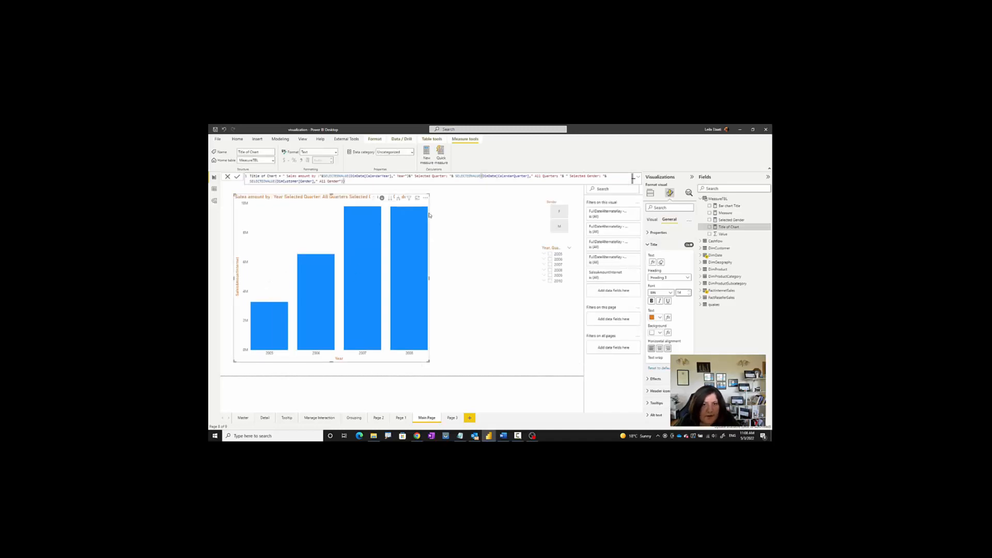
Step: Enlarge the sales chart to fit its full title and drill into 2007's quarters
{"action": "left_click_drag", "start_coordinate": [429, 362], "coordinate": [510, 373]}
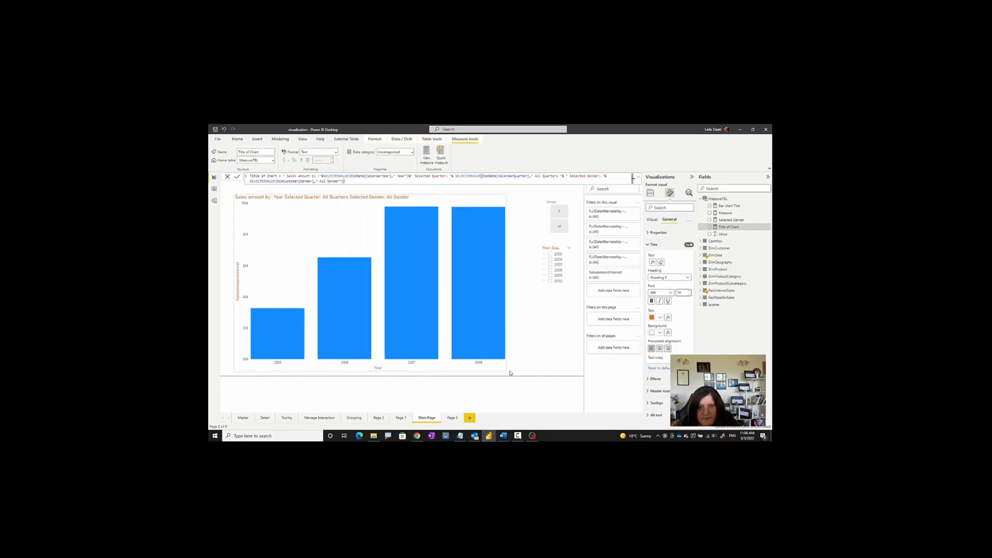
{"action": "left_click", "coordinate": [423, 258]}
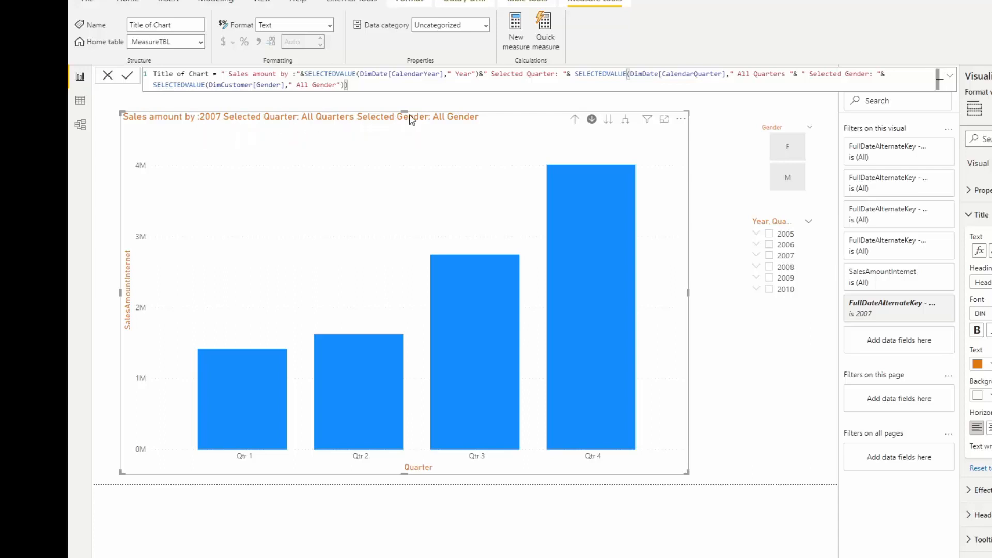
Step: Filter the sales chart to gender F, drill into Qtr 3 to check the title, and return to the 2007 quarters
{"action": "left_click", "coordinate": [796, 150]}
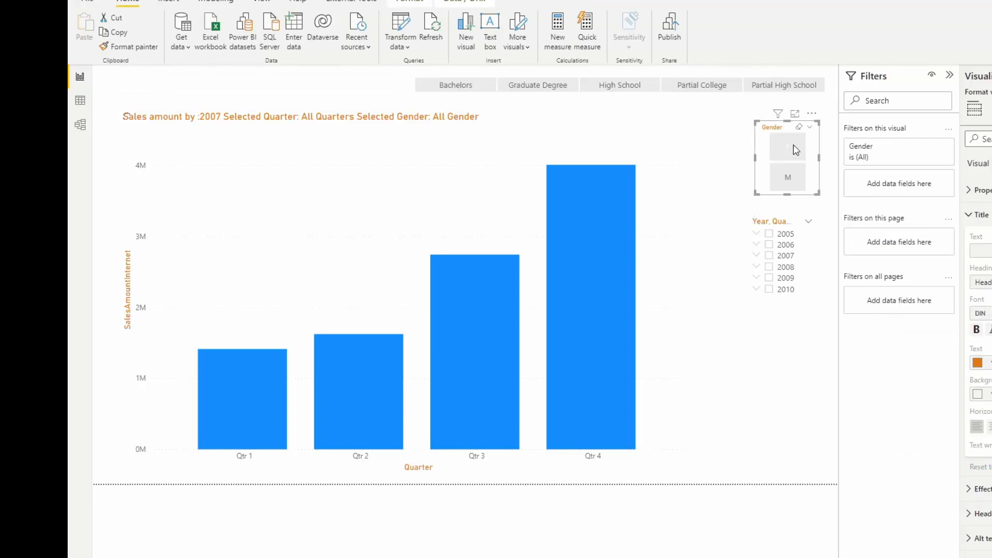
{"action": "left_click", "coordinate": [796, 150]}
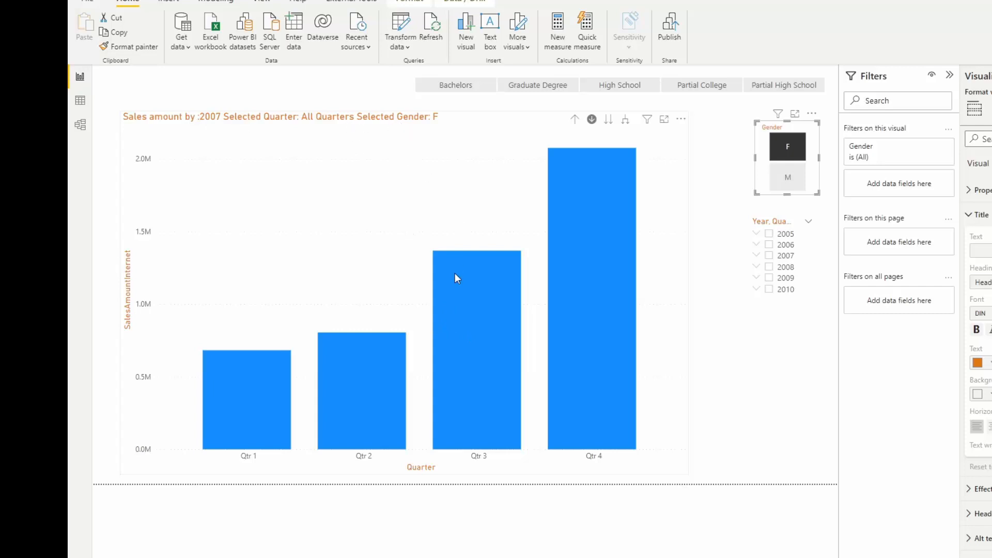
{"action": "left_click", "coordinate": [473, 317]}
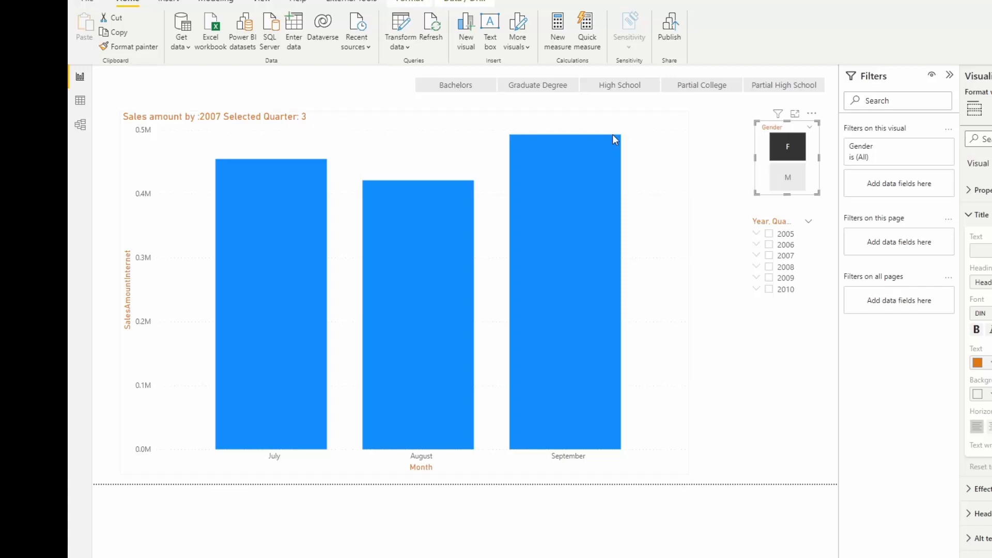
{"action": "left_click", "coordinate": [575, 122]}
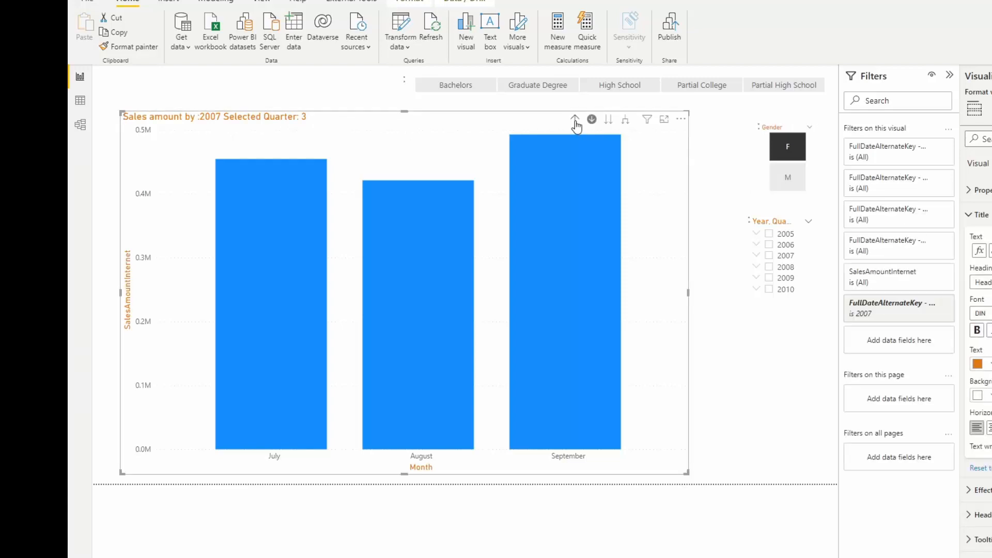
Step: Switch the gender slicer to M to check the chart title and clear the gender selection
{"action": "left_click", "coordinate": [789, 180]}
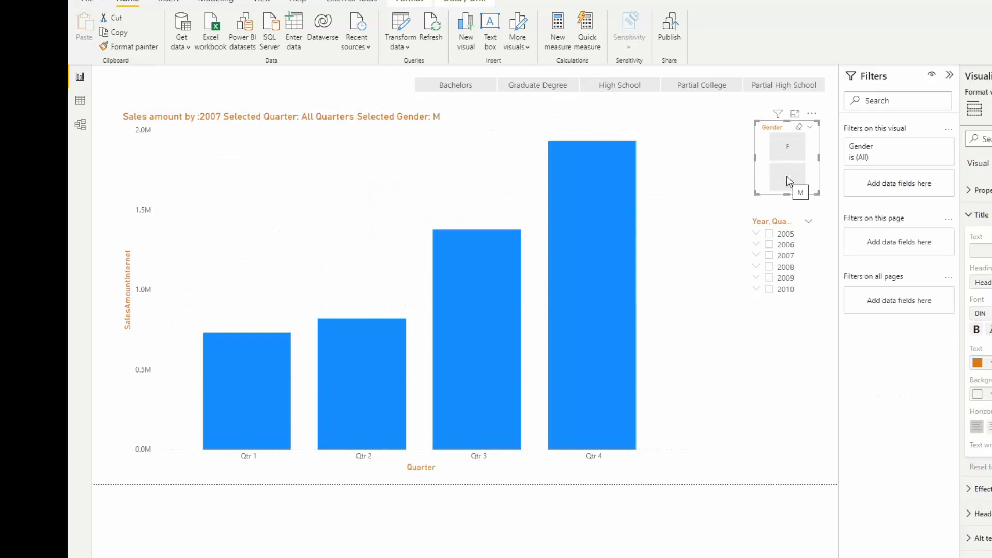
{"action": "left_click", "coordinate": [788, 178]}
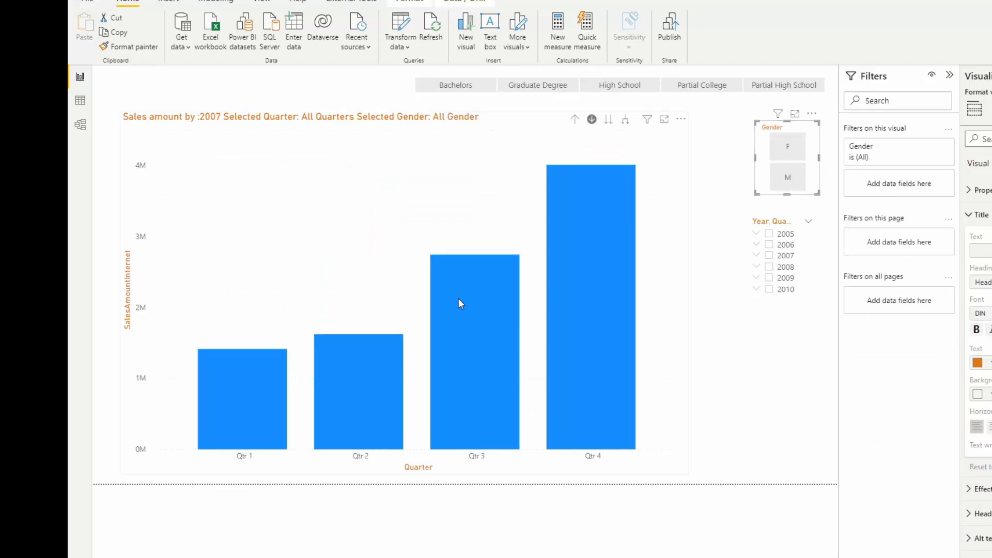
Step: Check the title for Qtr 3 with gender F selected, and drill the chart back up to the year level
{"action": "left_click", "coordinate": [460, 302]}
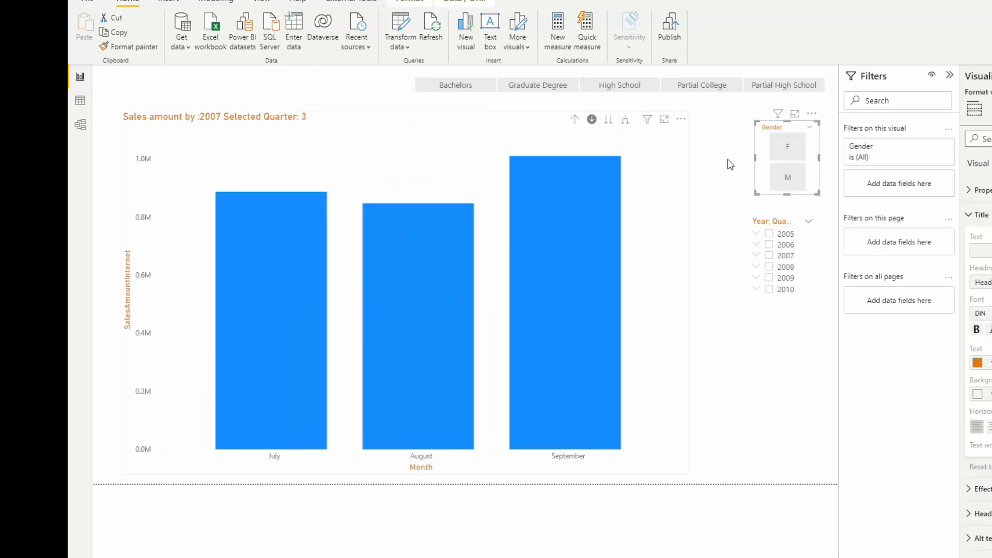
{"action": "left_click", "coordinate": [801, 151]}
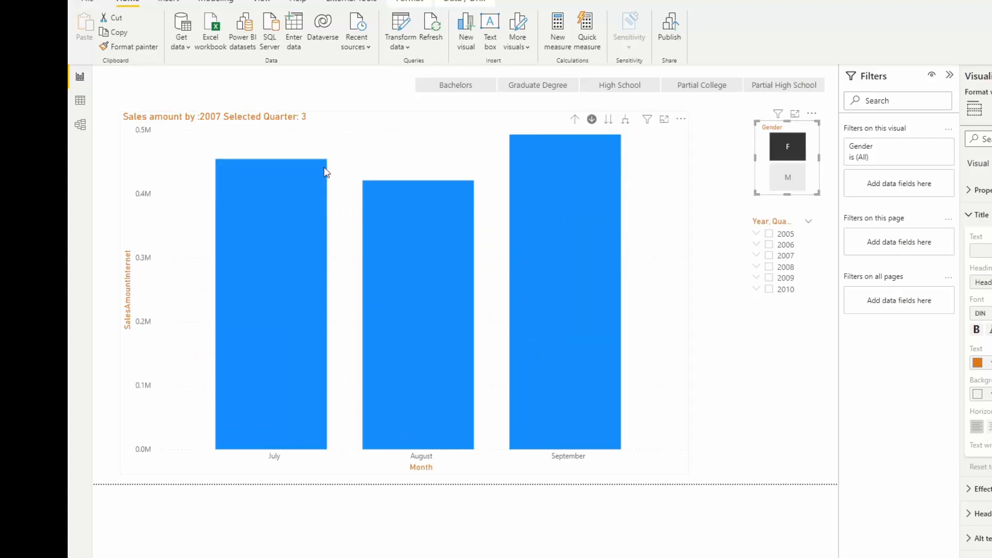
{"action": "left_click", "coordinate": [576, 120]}
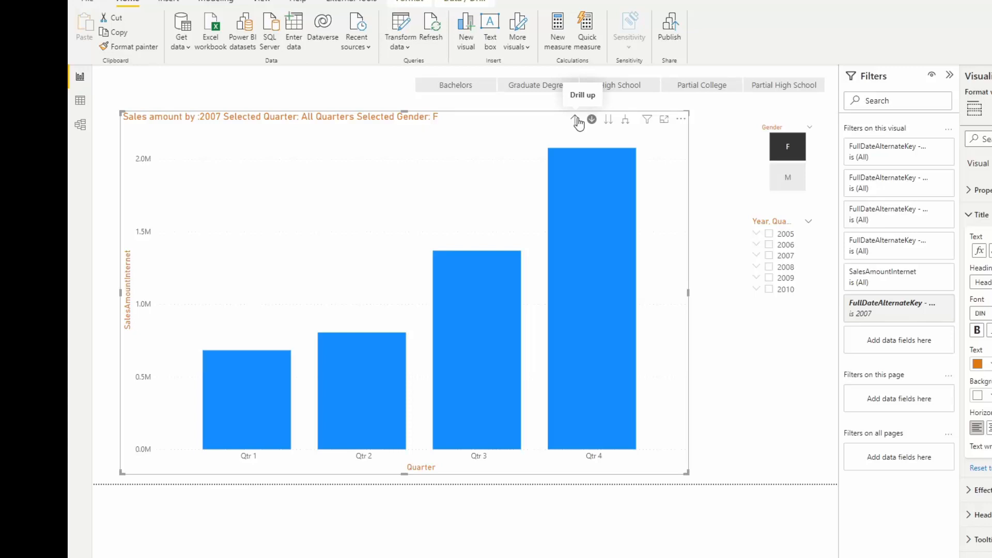
{"action": "left_click", "coordinate": [578, 121]}
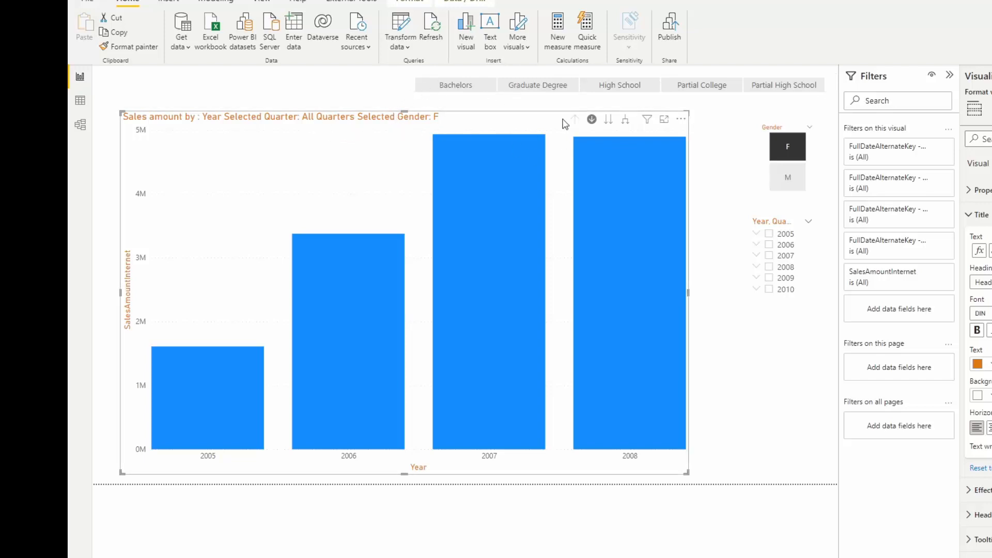
Step: Check the chart title with gender M and year 2005 selected, and clear both slicer selections
{"action": "left_click", "coordinate": [793, 158]}
{"action": "left_click", "coordinate": [797, 147]}
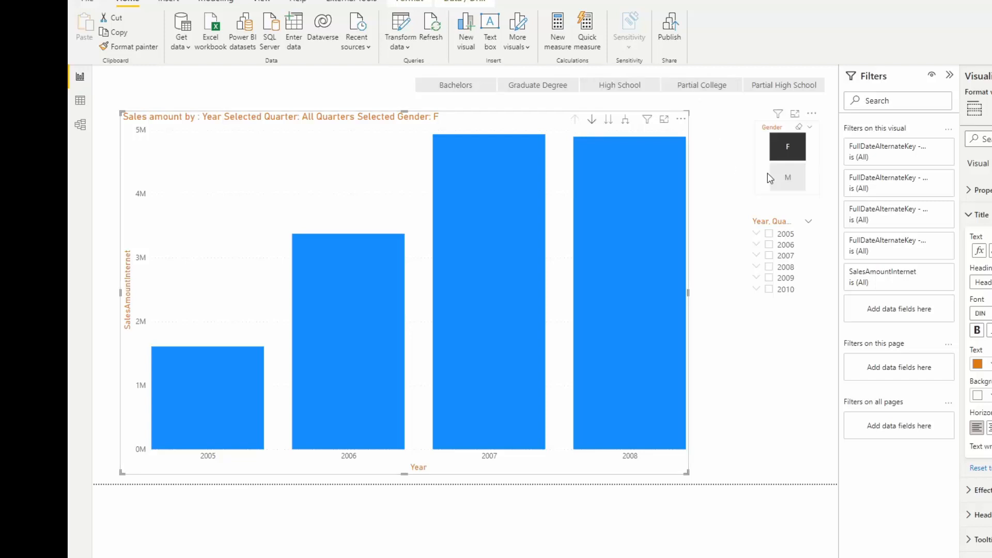
{"action": "left_click", "coordinate": [796, 184]}
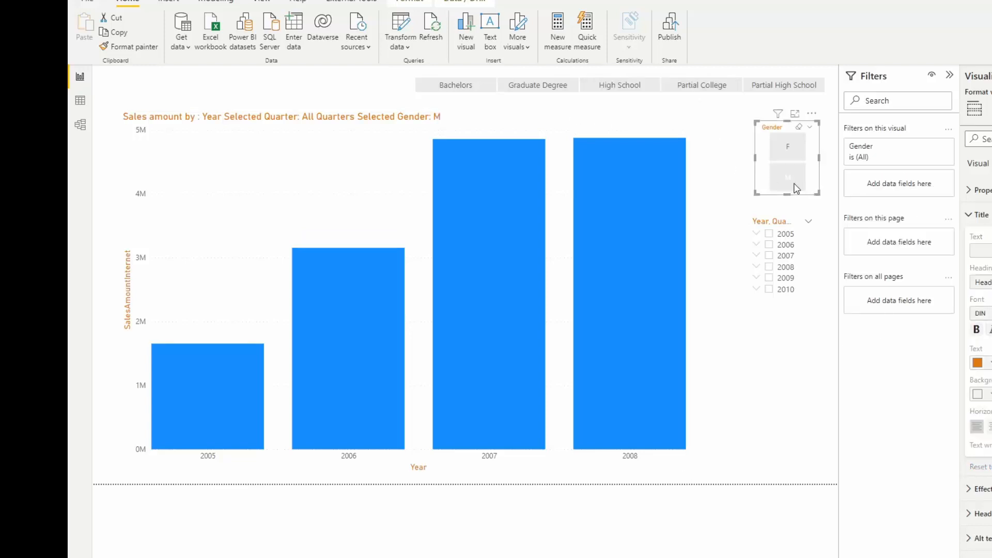
{"action": "left_click", "coordinate": [770, 233]}
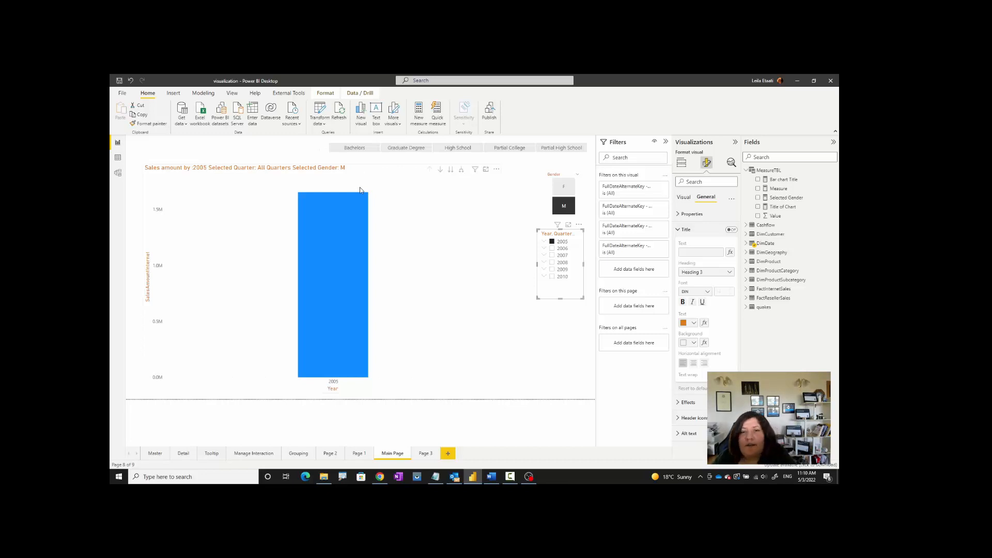
{"action": "left_click", "coordinate": [564, 206]}
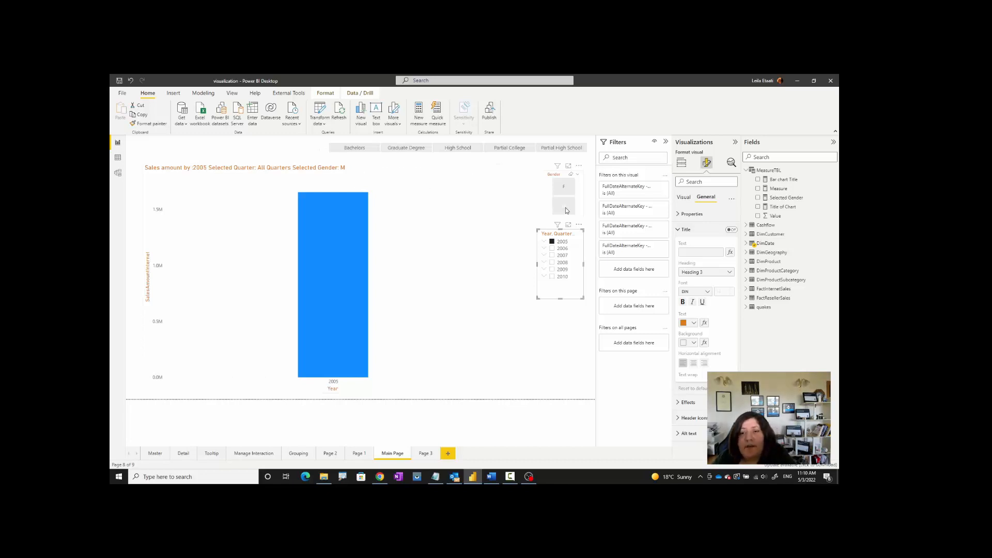
{"action": "left_click", "coordinate": [553, 242]}
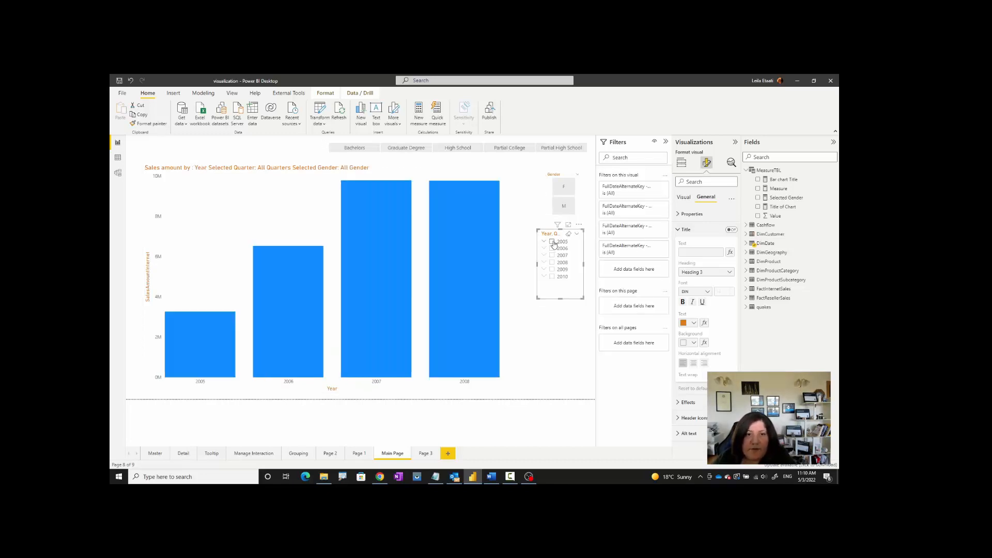